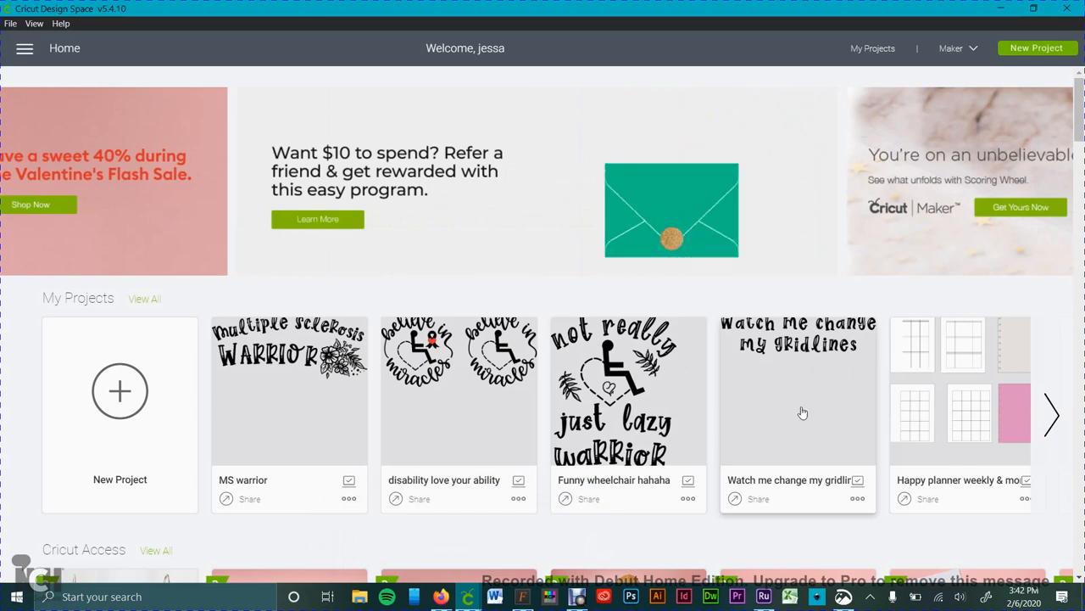
# - Open the 'Watch me change my gridlines' project card from My Projects
pyautogui.click(803, 412)
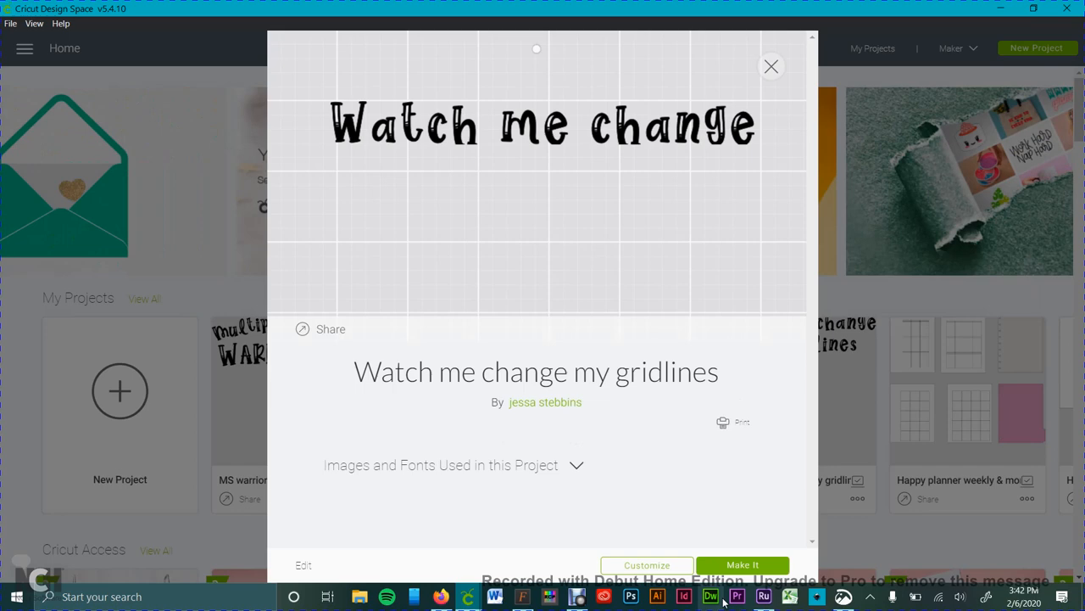
# - Customize the project so it loads on the canvas for editing
pyautogui.click(647, 565)
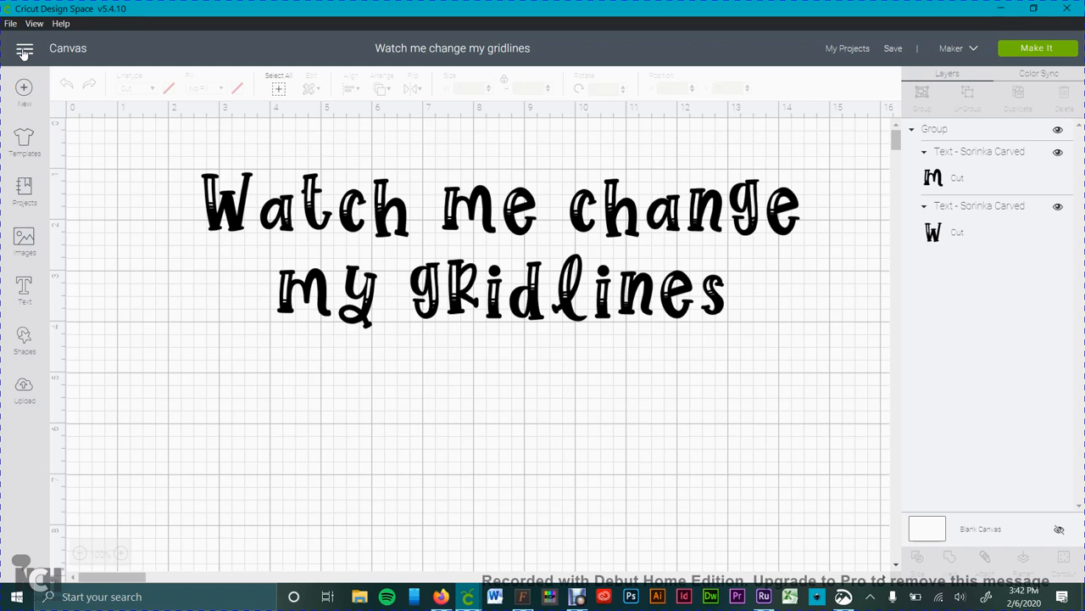
# - In Design Space Settings choose No Grid for the canvas and return to the canvas
pyautogui.click(24, 51)
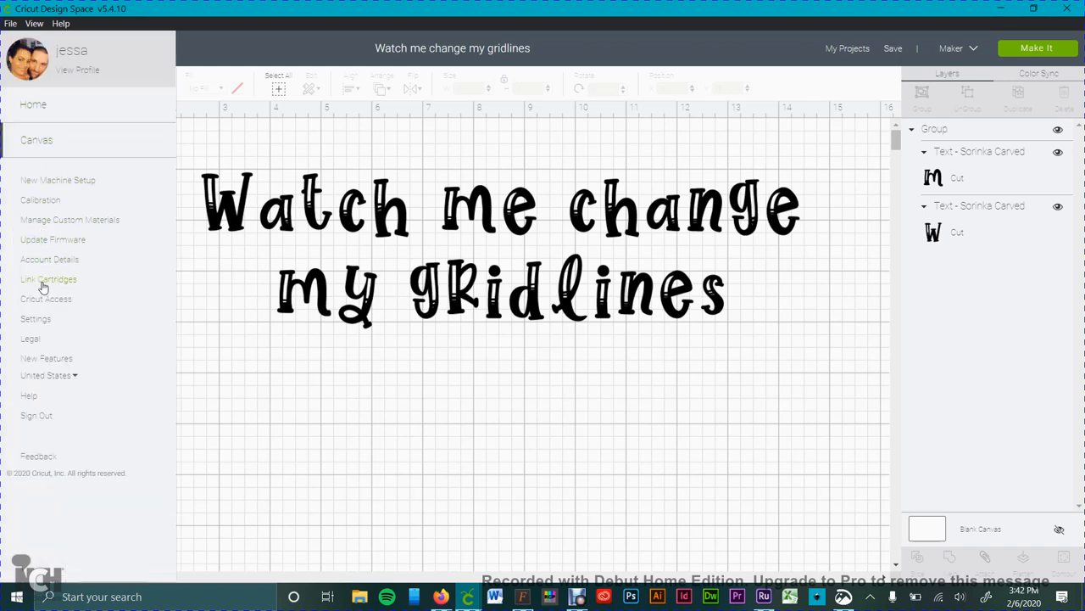
pyautogui.click(35, 319)
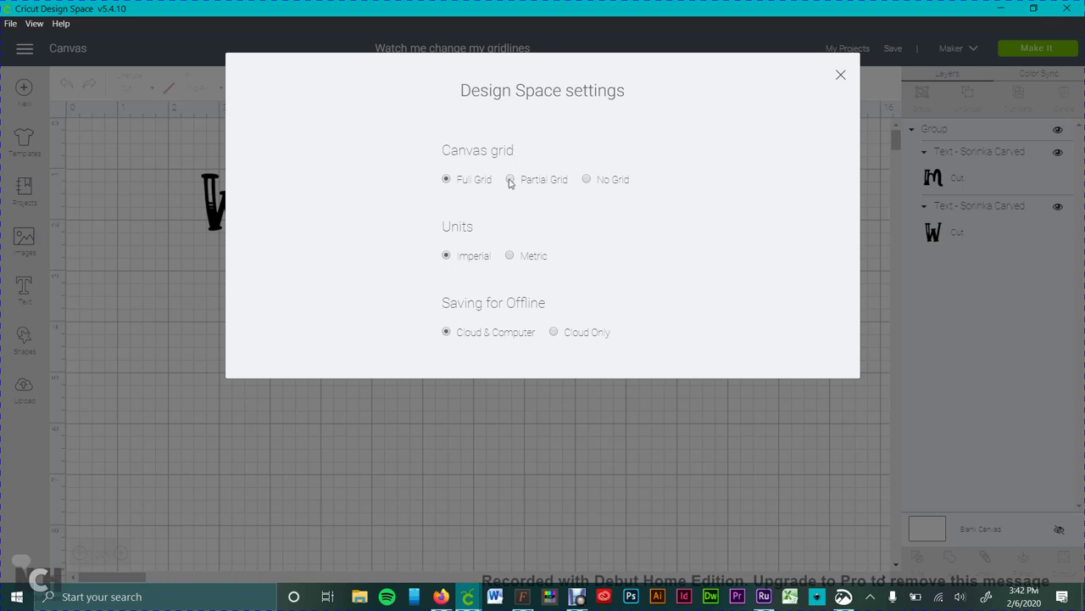
pyautogui.click(587, 179)
pyautogui.click(841, 75)
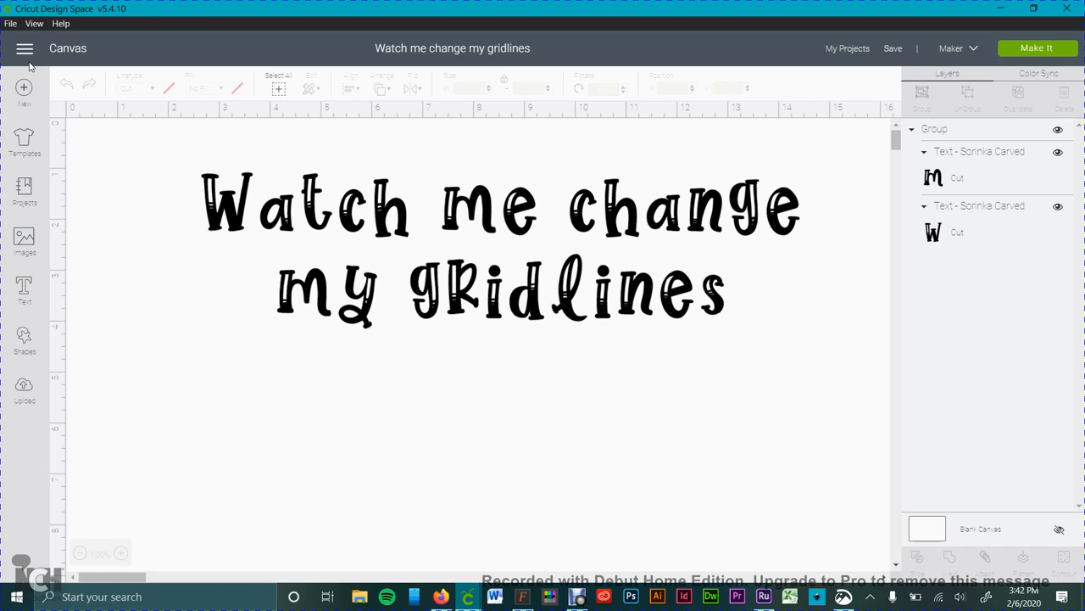
pyautogui.click(60, 117)
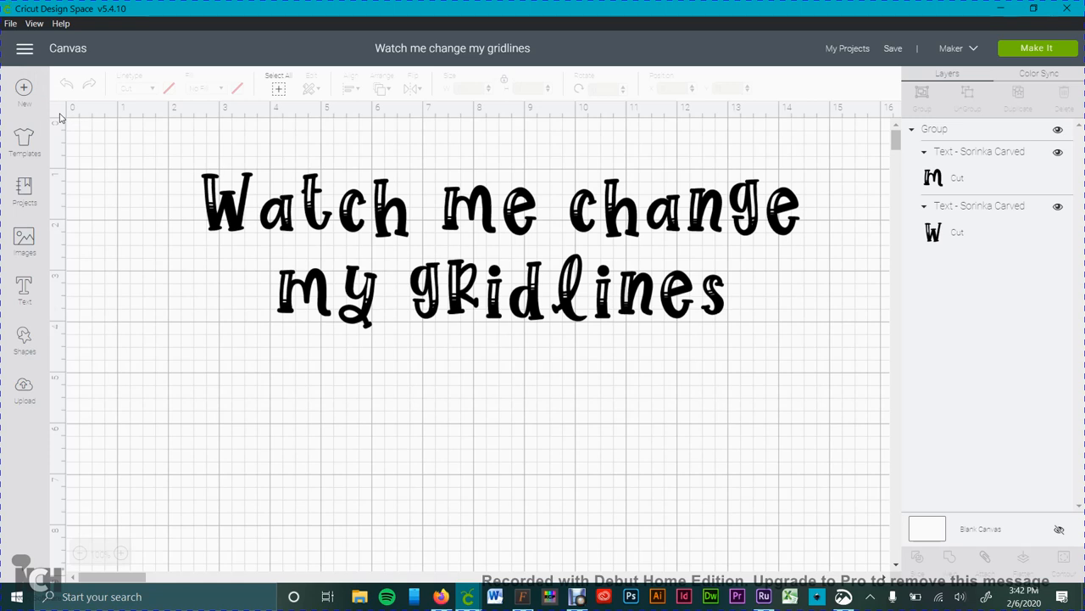
pyautogui.click(59, 117)
pyautogui.click(60, 117)
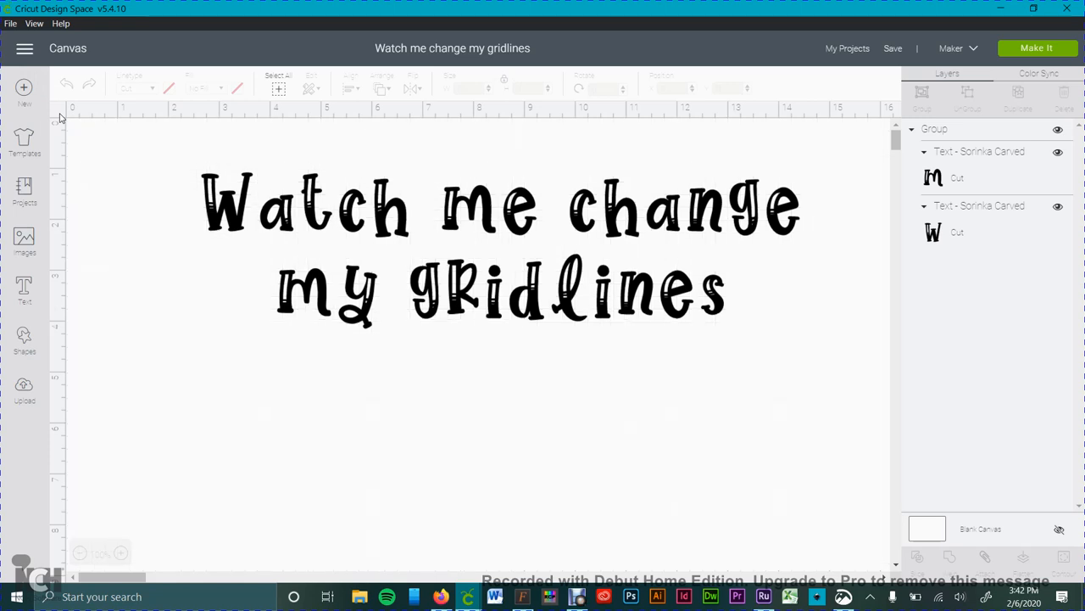
pyautogui.click(59, 117)
pyautogui.click(59, 117)
# - Take a new Snip & Sketch rectangle capture around the gridless text, then hide the window
pyautogui.click(843, 596)
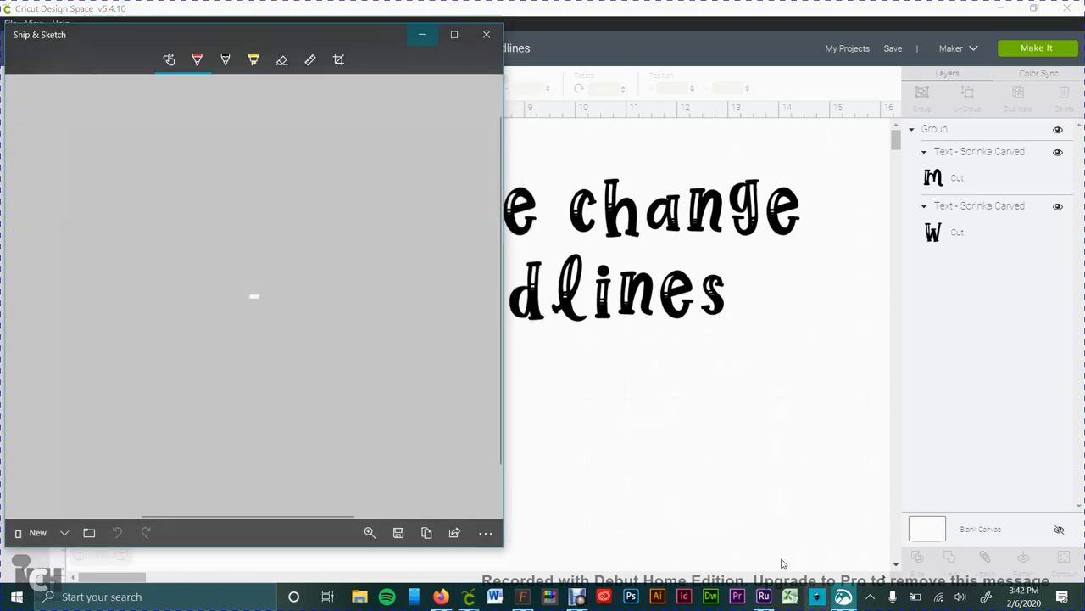
pyautogui.click(38, 532)
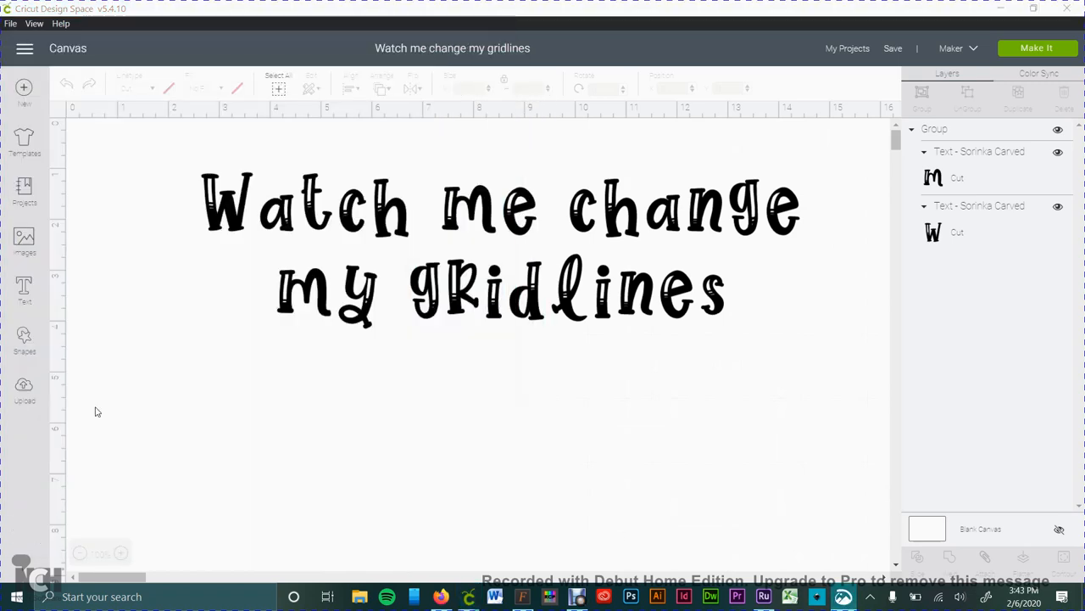
pyautogui.moveTo(175, 151); pyautogui.dragTo(835, 366)
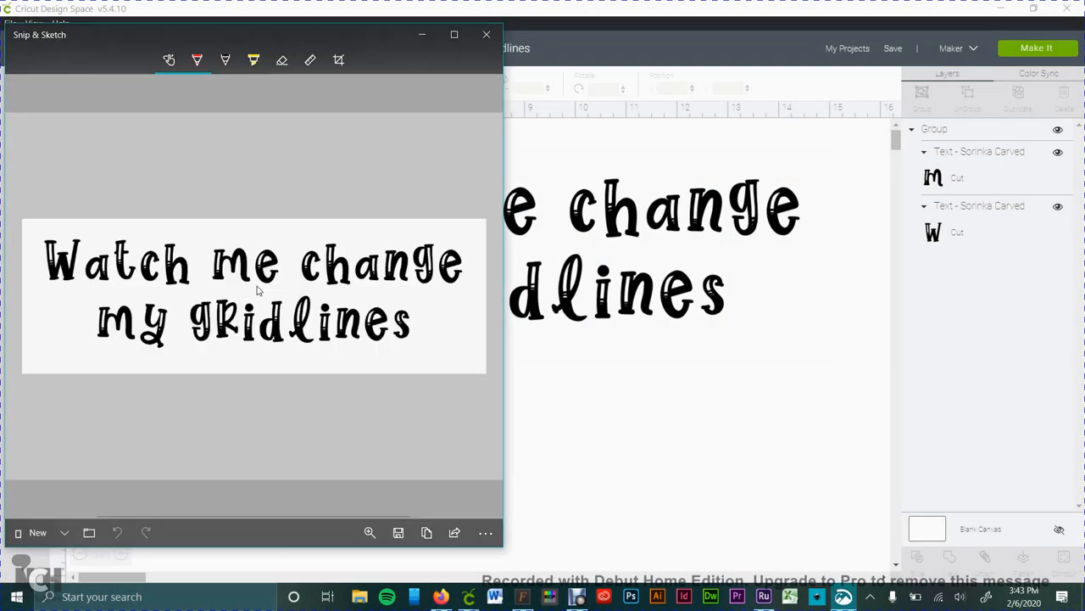
pyautogui.click(597, 398)
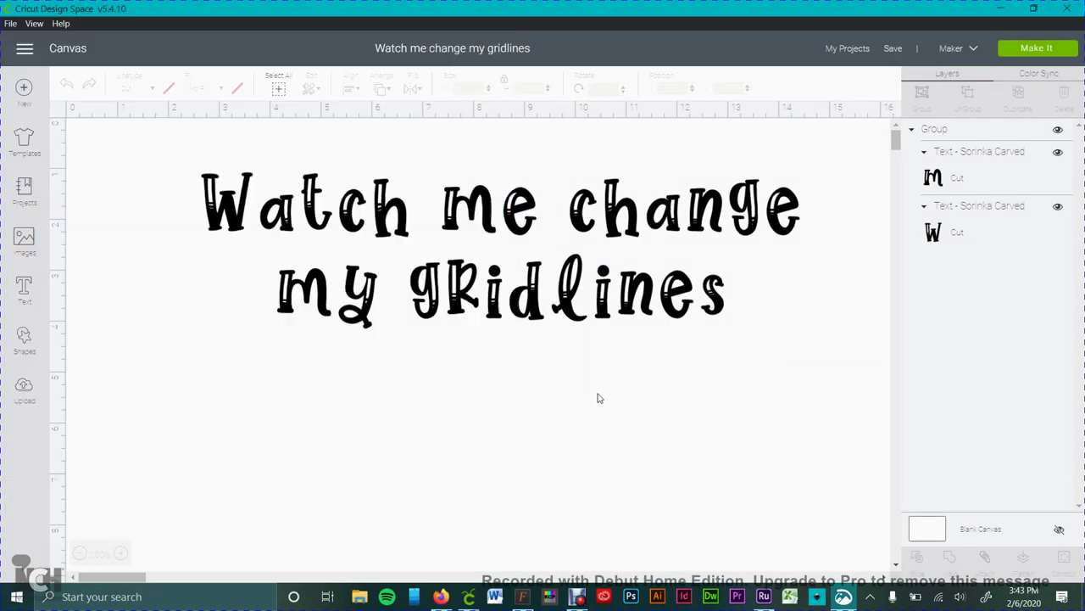
# - Restore Full Grid via the ruler-corner toggle and briefly review the earlier capture
pyautogui.click(56, 118)
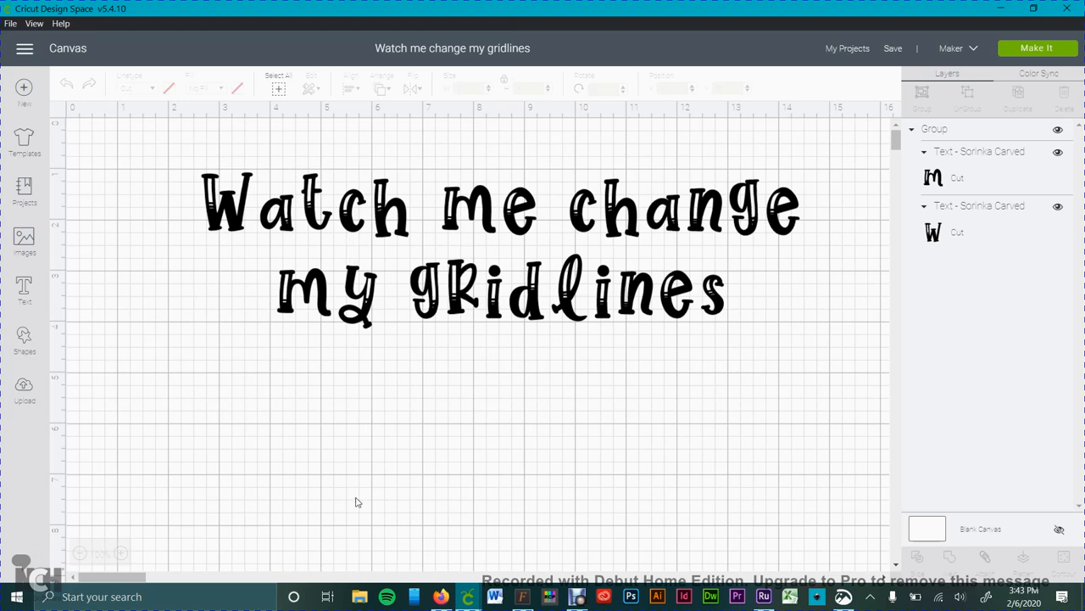
pyautogui.click(816, 596)
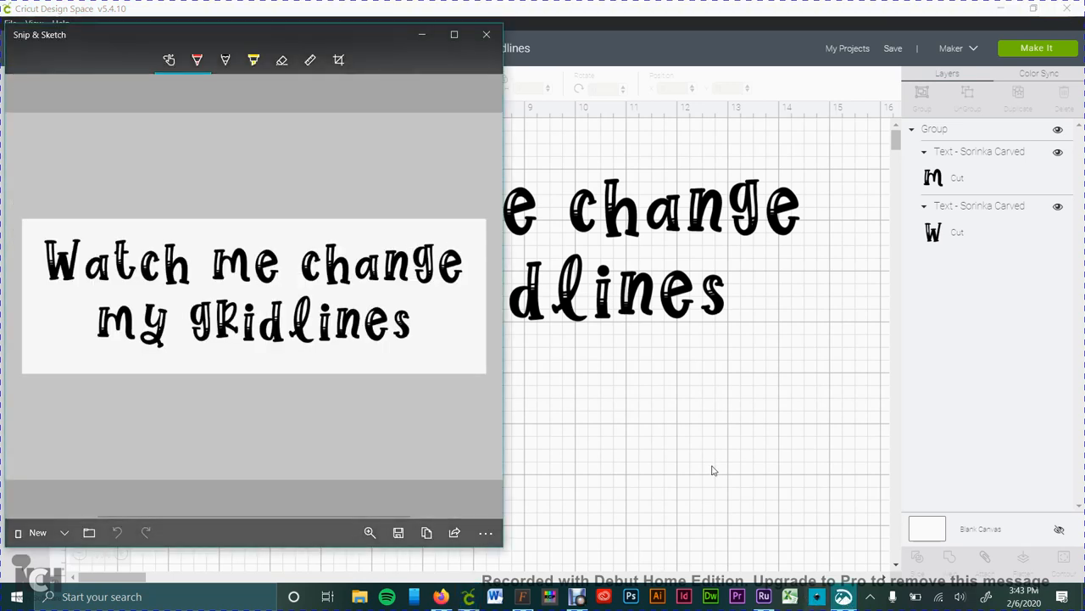
pyautogui.click(682, 441)
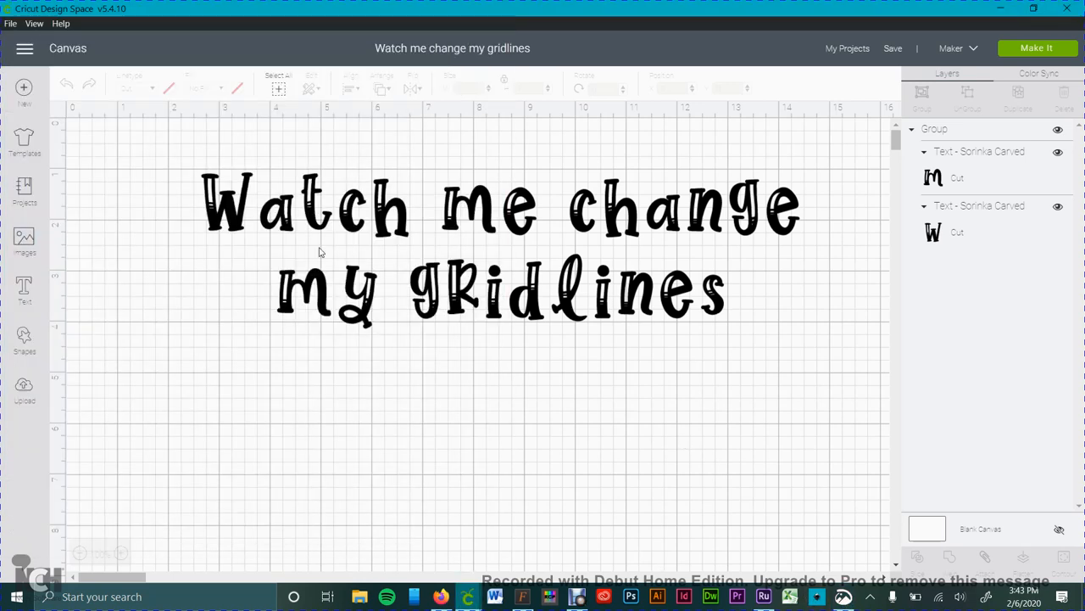